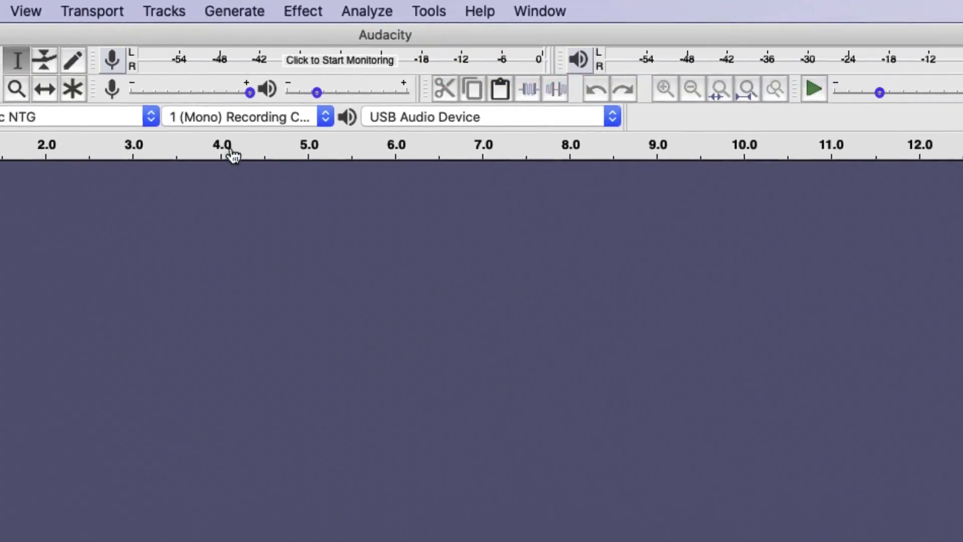
- Keep the RØDE VideoMic NTG as the mono input and start live input-level monitoring
{"action": "mouse_move", "coordinate": [232, 99]}
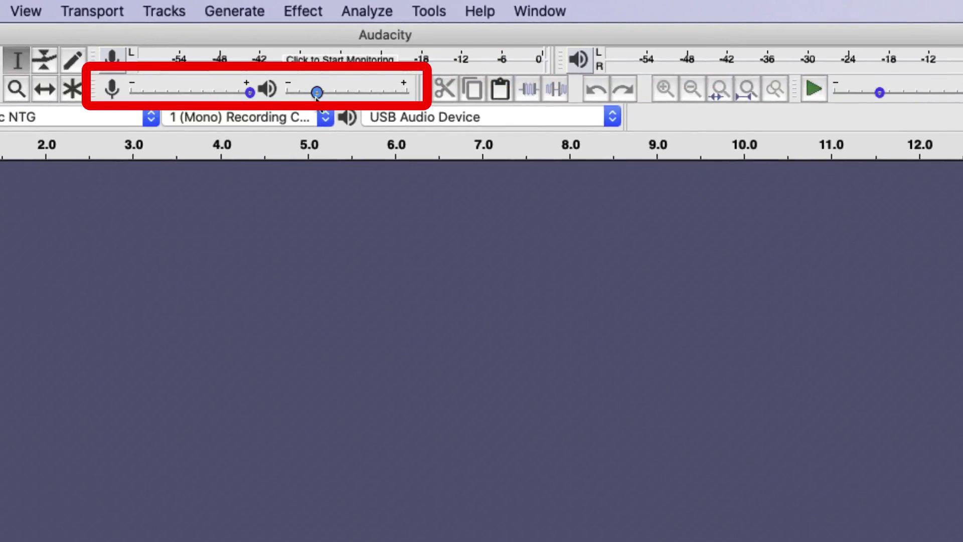
{"action": "mouse_move", "coordinate": [316, 96]}
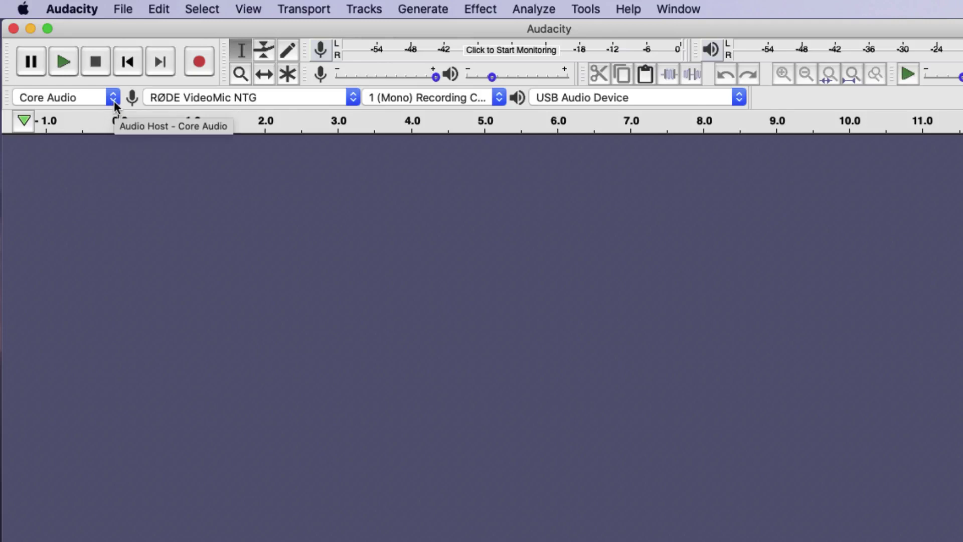
{"action": "left_click", "coordinate": [353, 98]}
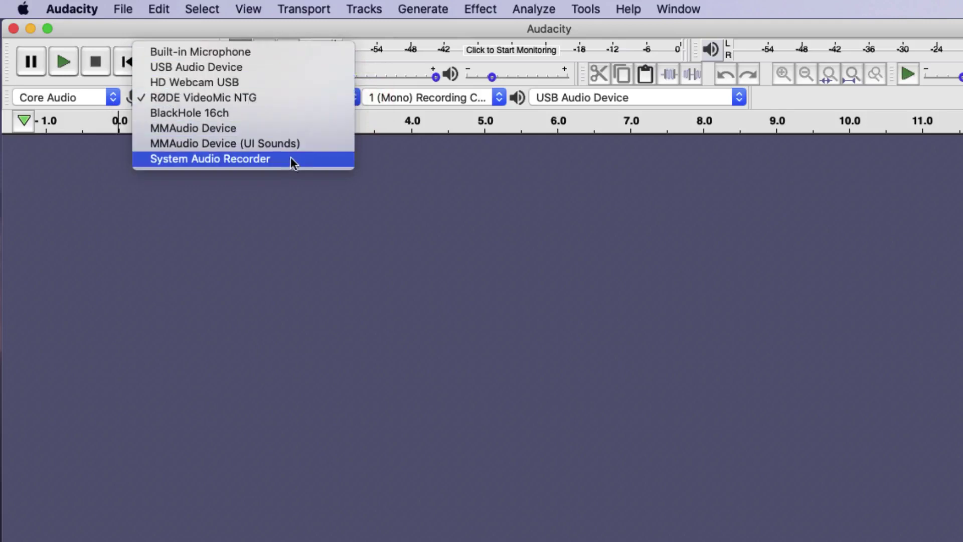
{"action": "left_click", "coordinate": [251, 97]}
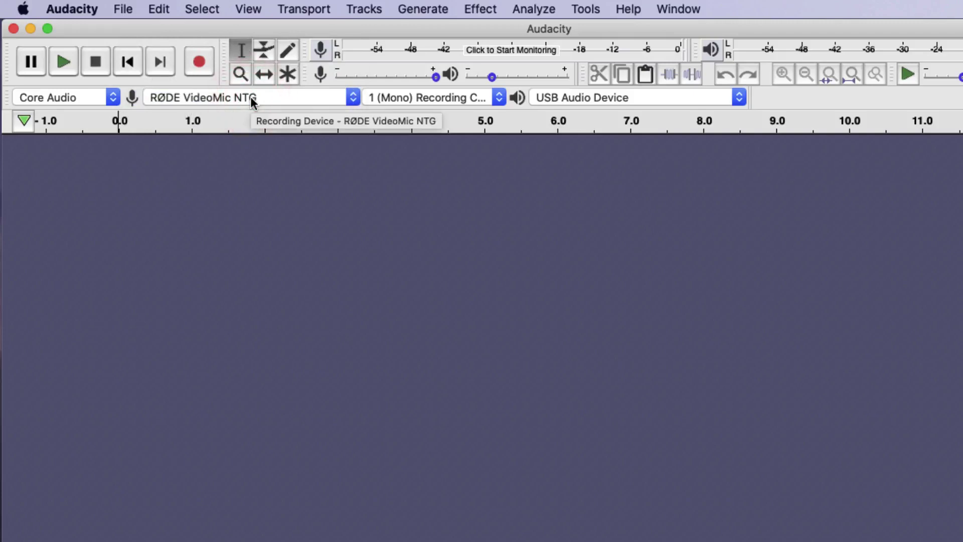
{"action": "left_click", "coordinate": [498, 99]}
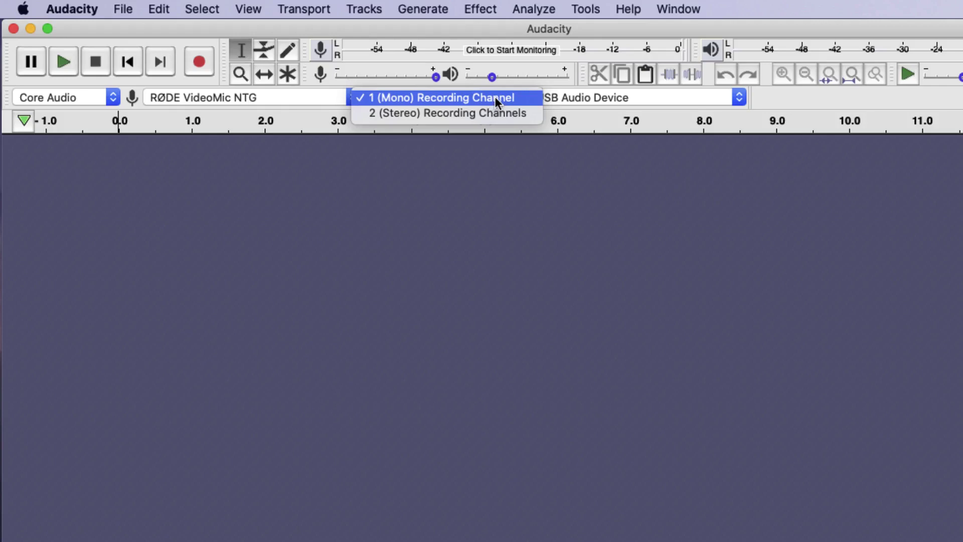
{"action": "left_click", "coordinate": [572, 117]}
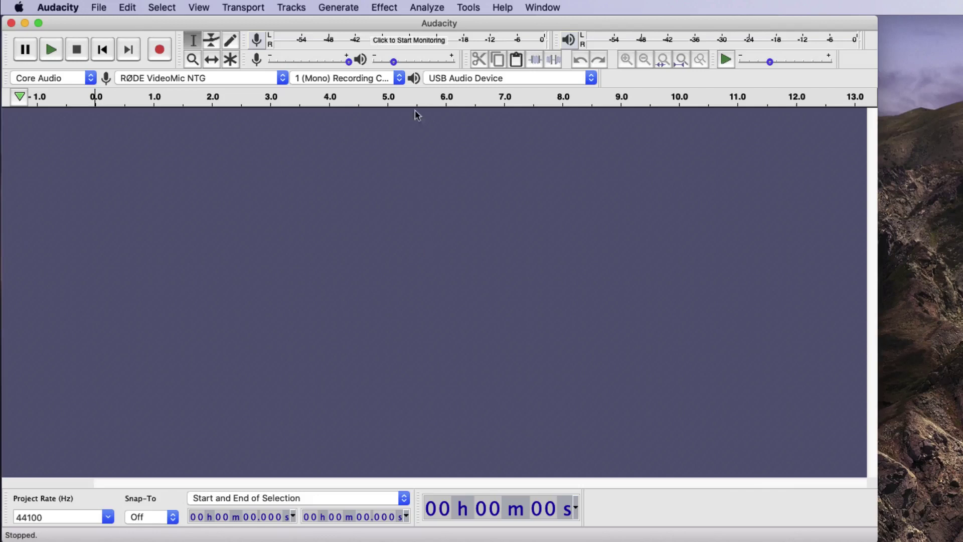
{"action": "left_click", "coordinate": [416, 41]}
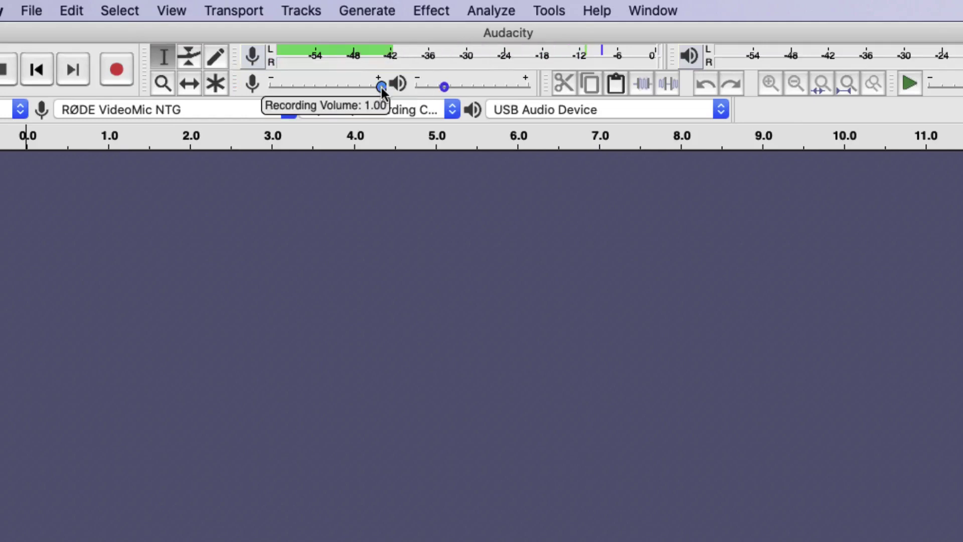
{"action": "mouse_move", "coordinate": [432, 76]}
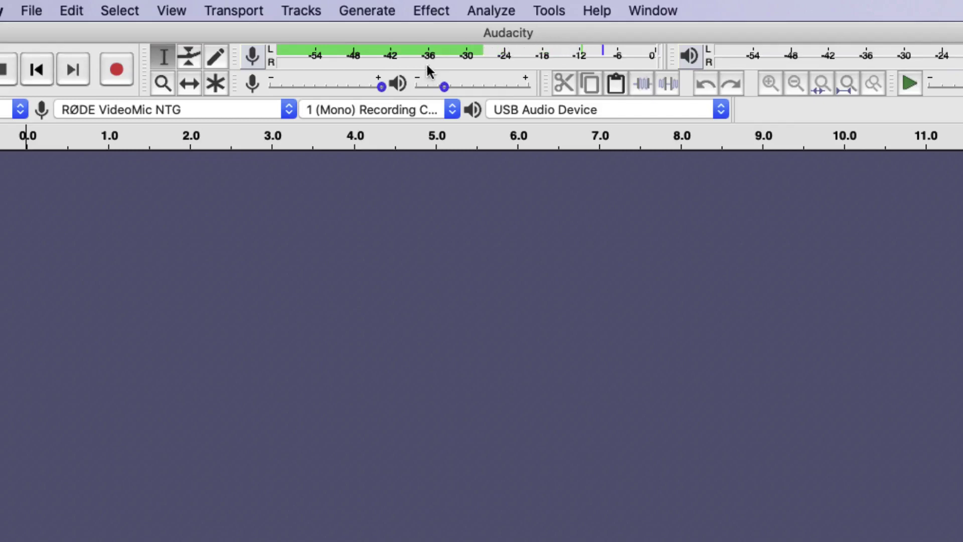
- Record about 1 minute 13 seconds of speech onto a new mono track, then stop
{"action": "left_click", "coordinate": [124, 64]}
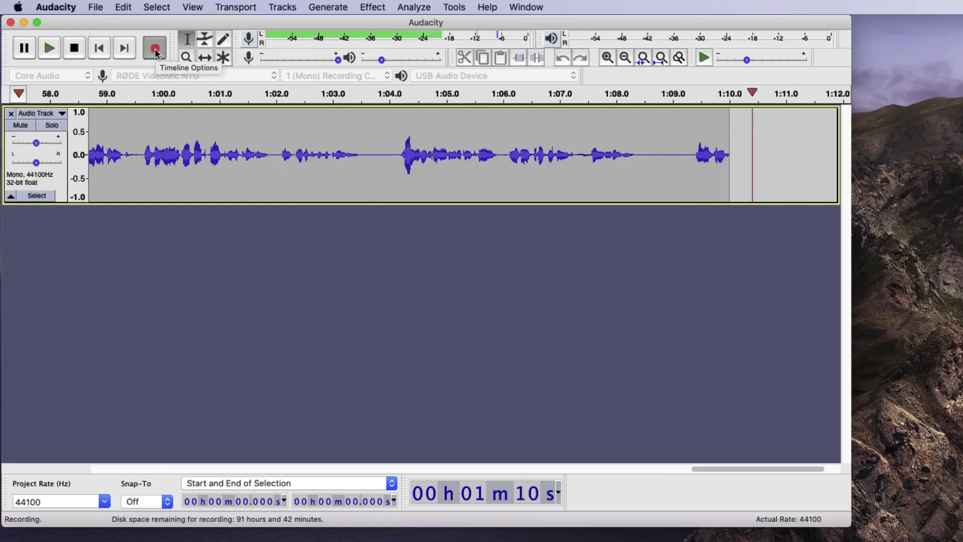
{"action": "left_click", "coordinate": [75, 50]}
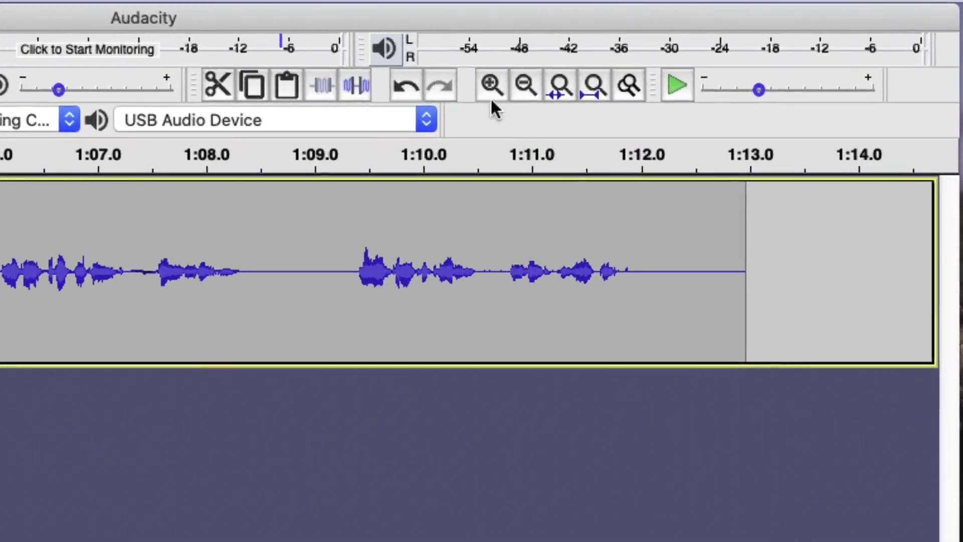
- Fit the whole 1:13 recording to the window width
{"action": "left_click", "coordinate": [594, 86]}
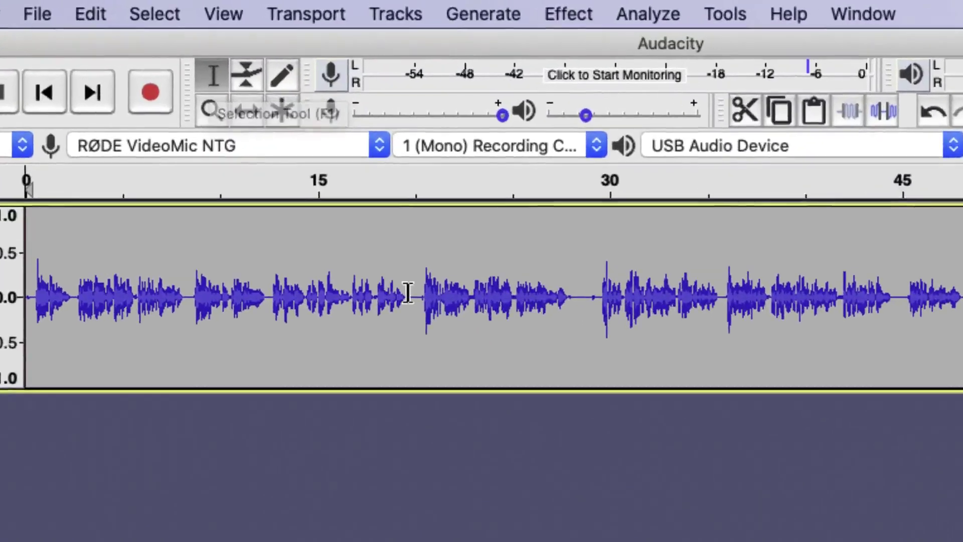
- Select and play back the stretch from about 55 to 59.5 seconds
{"action": "left_click_drag", "start_coordinate": [412, 295], "coordinate": [589, 297]}
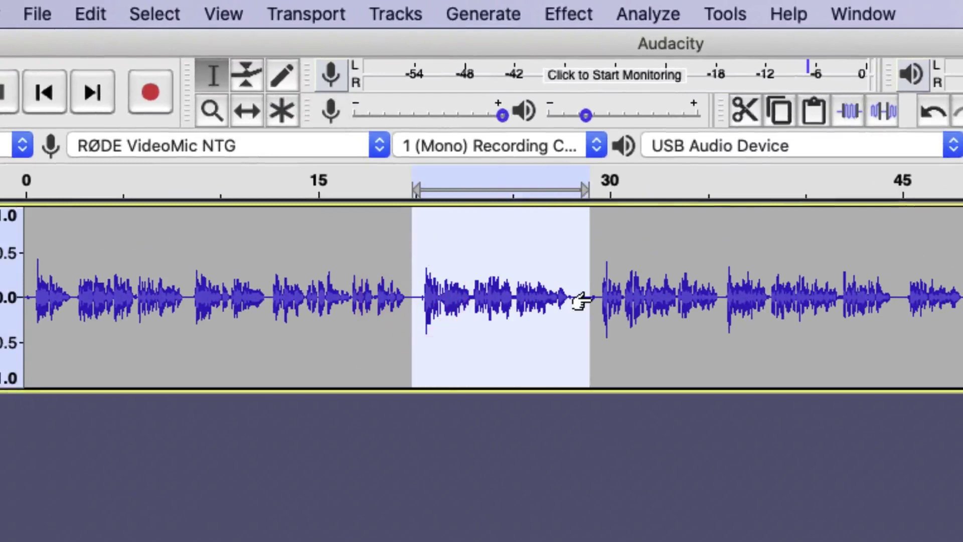
{"action": "left_click", "coordinate": [379, 314]}
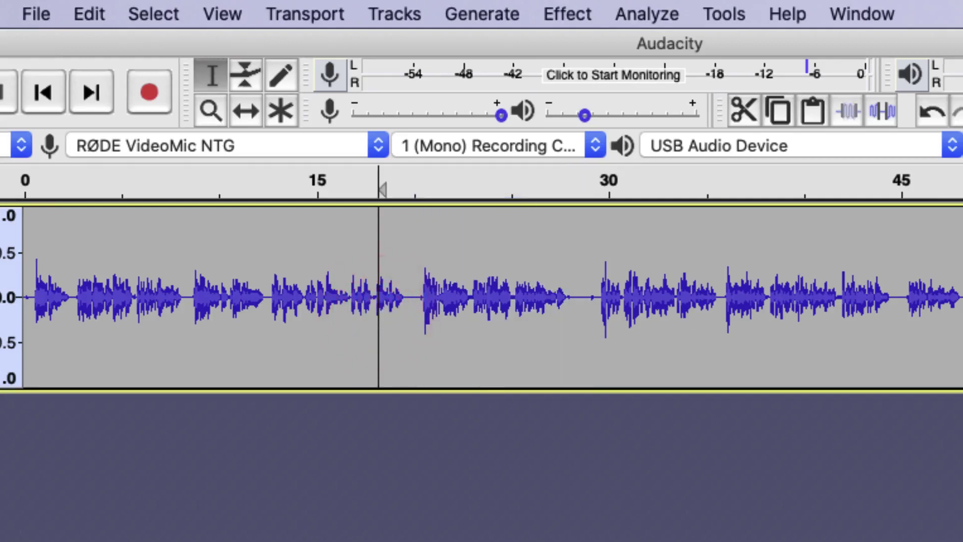
{"action": "left_click_drag", "start_coordinate": [834, 301], "coordinate": [923, 301]}
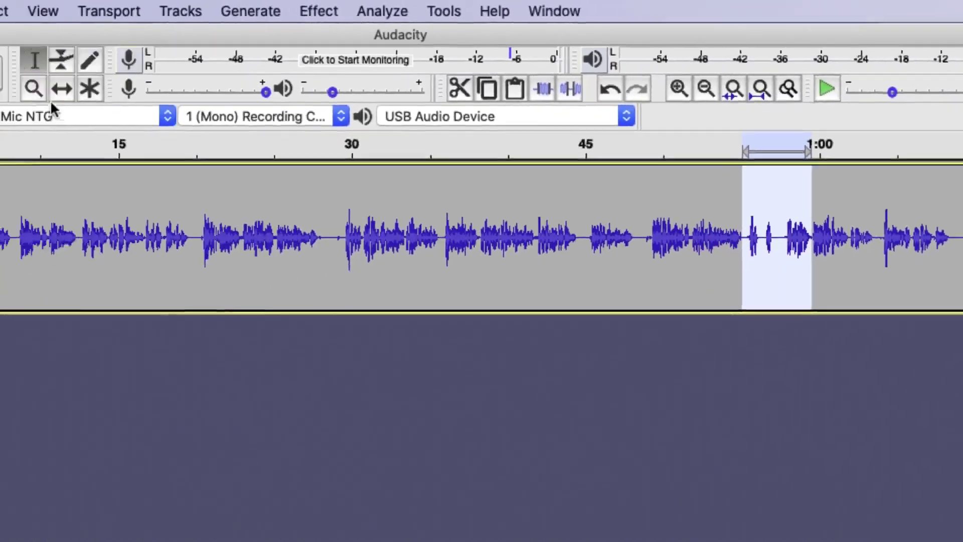
{"action": "left_click", "coordinate": [75, 66]}
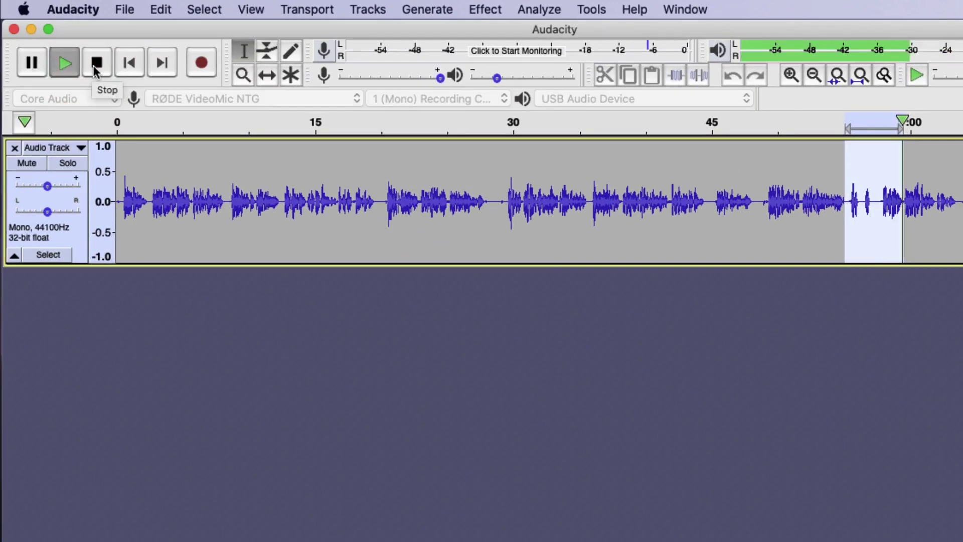
{"action": "left_click", "coordinate": [95, 65]}
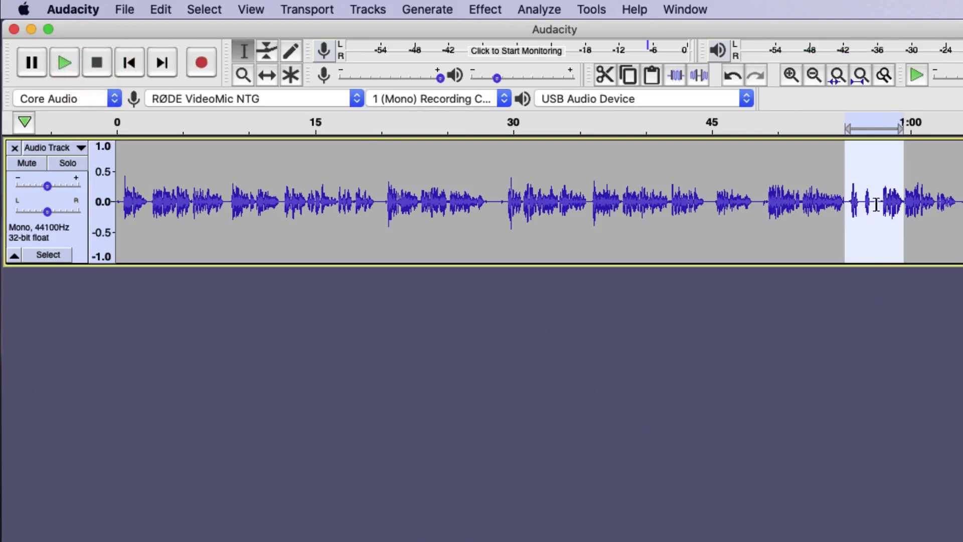
- Narrow the selection to the choppy sound, delete it, and replay around the cut
{"action": "left_click_drag", "start_coordinate": [875, 204], "coordinate": [846, 221]}
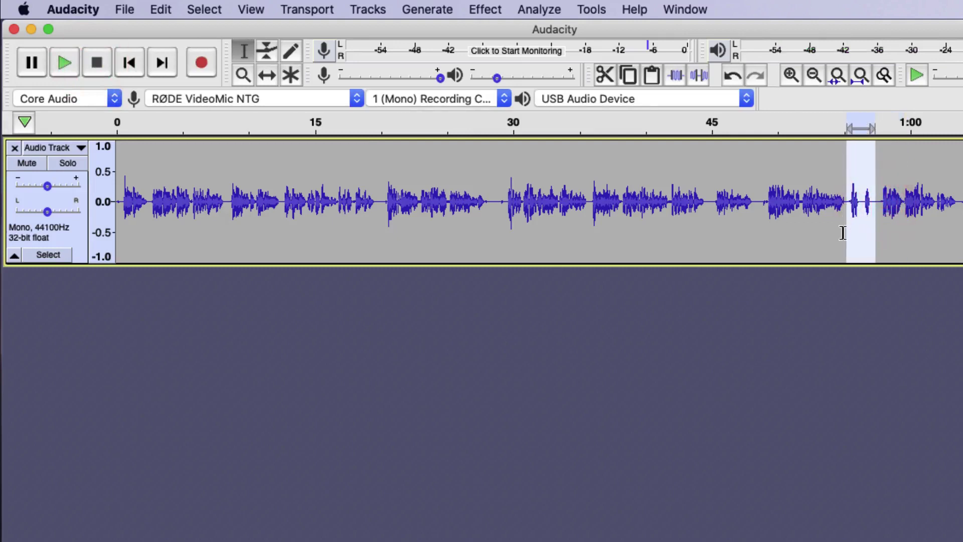
{"action": "left_click", "coordinate": [161, 9]}
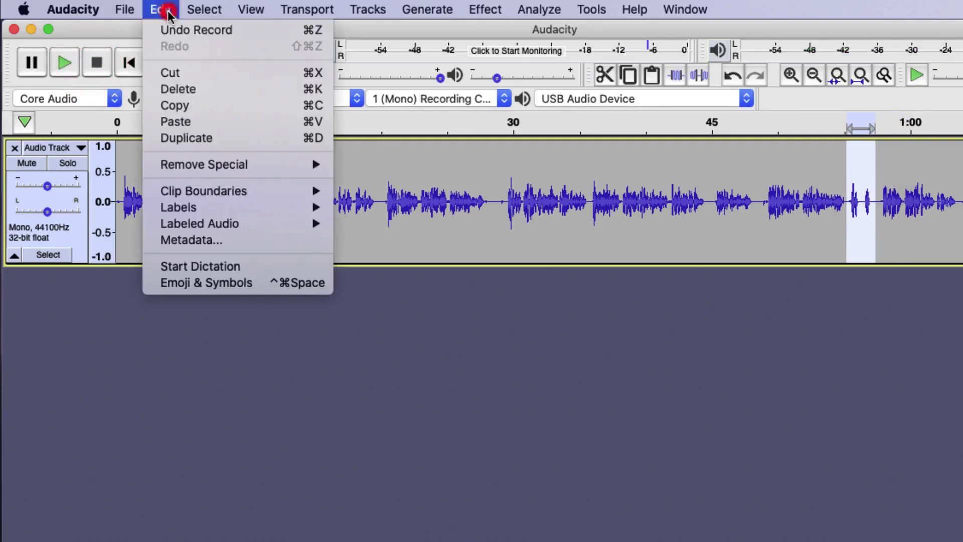
{"action": "left_click", "coordinate": [184, 89]}
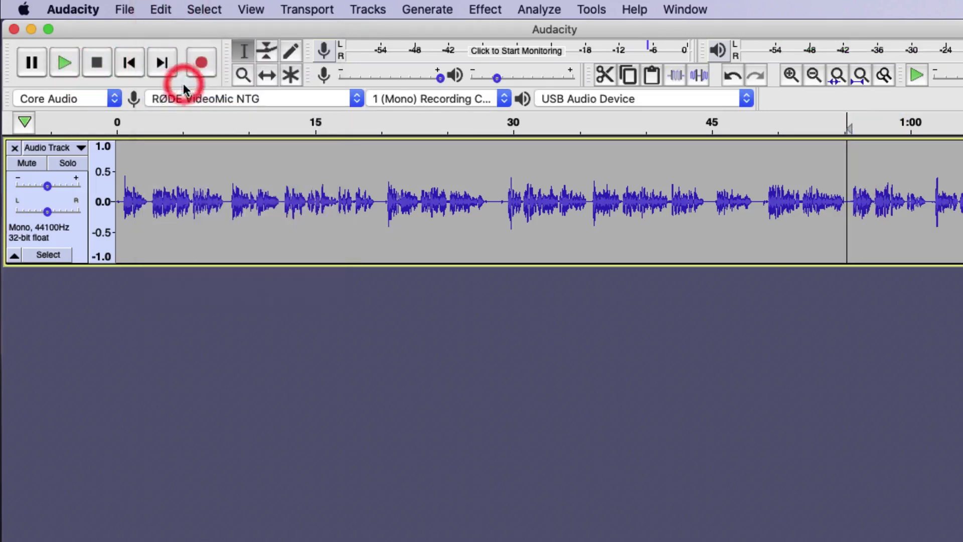
{"action": "left_click_drag", "start_coordinate": [804, 203], "coordinate": [891, 210]}
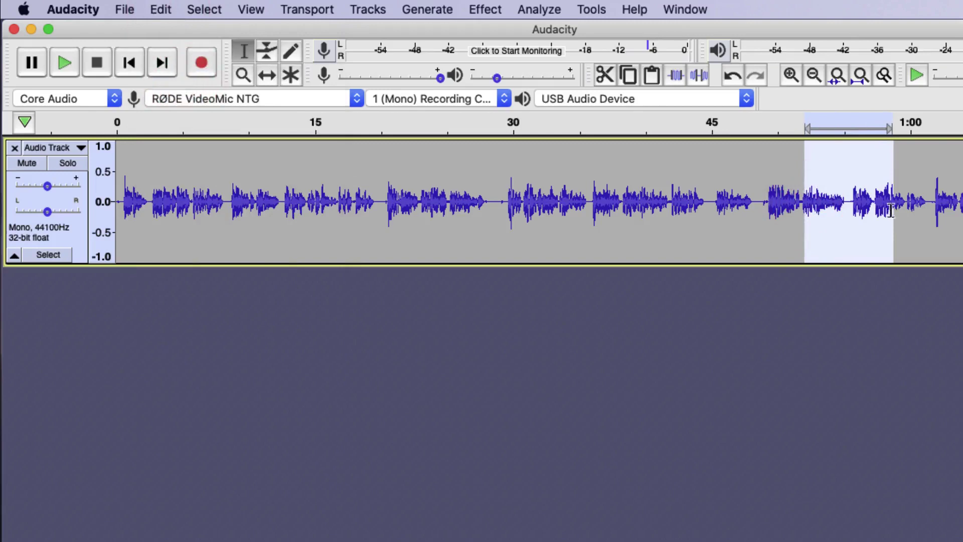
{"action": "left_click", "coordinate": [65, 63]}
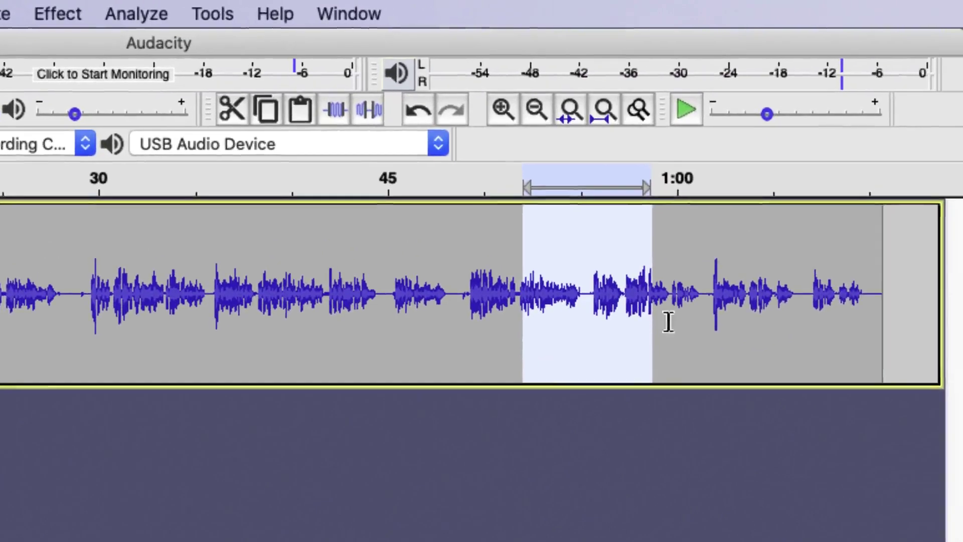
- Delete the trailing sliver so the track ends near 1:10
{"action": "left_click_drag", "start_coordinate": [859, 301], "coordinate": [887, 301]}
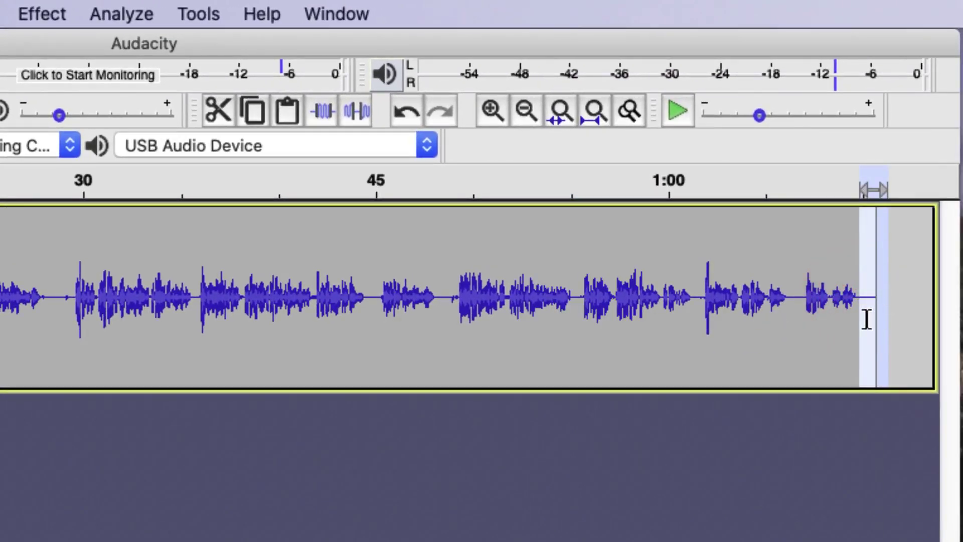
{"action": "key", "text": "Delete"}
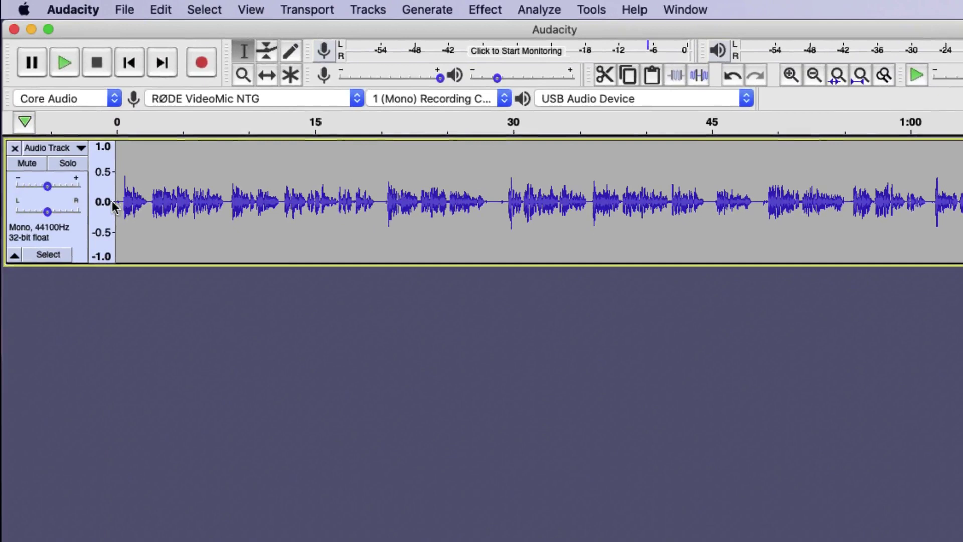
- Zoom into the first two seconds and delete the silence before the speech begins
{"action": "left_click", "coordinate": [244, 75]}
{"action": "left_click_drag", "start_coordinate": [148, 178], "coordinate": [107, 198]}
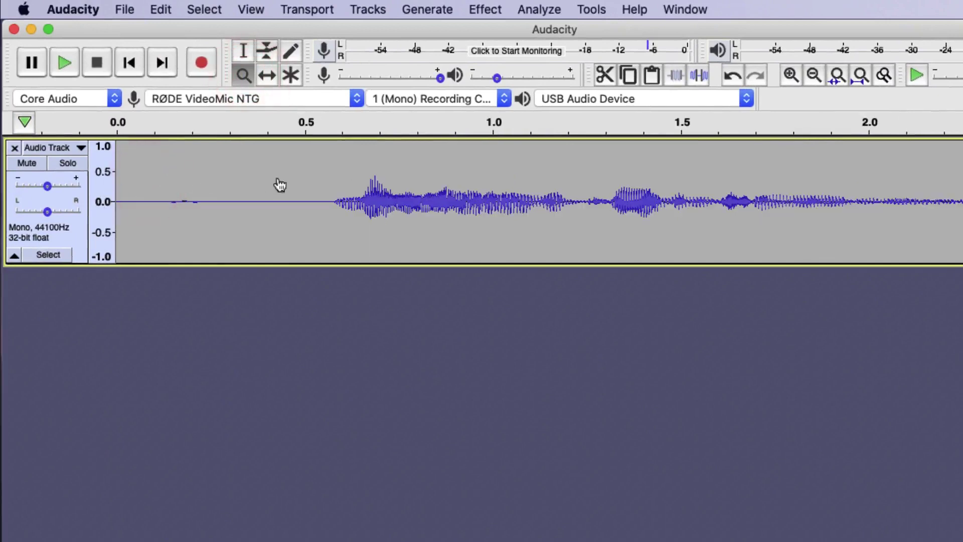
{"action": "left_click", "coordinate": [242, 53]}
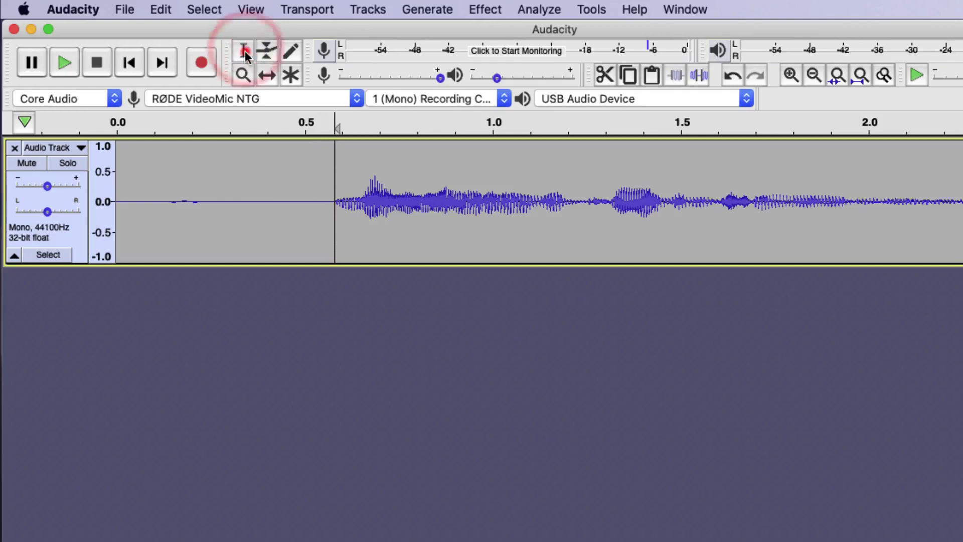
{"action": "left_click_drag", "start_coordinate": [329, 196], "coordinate": [103, 201]}
{"action": "key", "text": "Delete"}
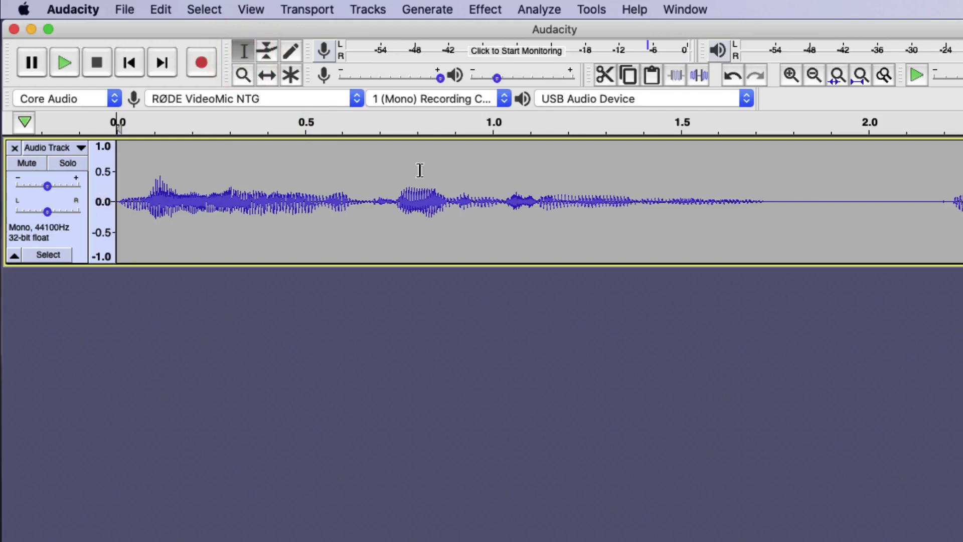
{"action": "left_click", "coordinate": [861, 77]}
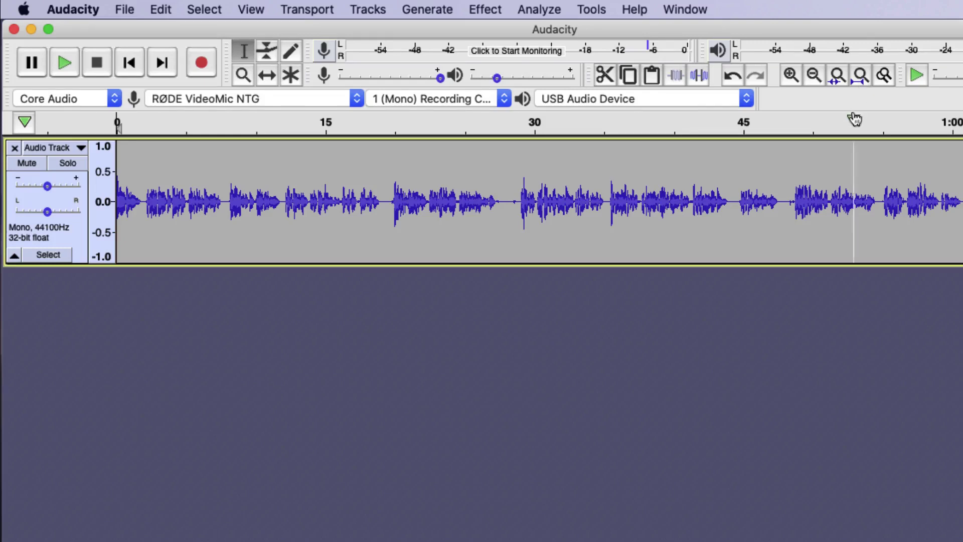
- Select and delete the short gap just before 0:30
{"action": "left_click_drag", "start_coordinate": [510, 206], "coordinate": [502, 205]}
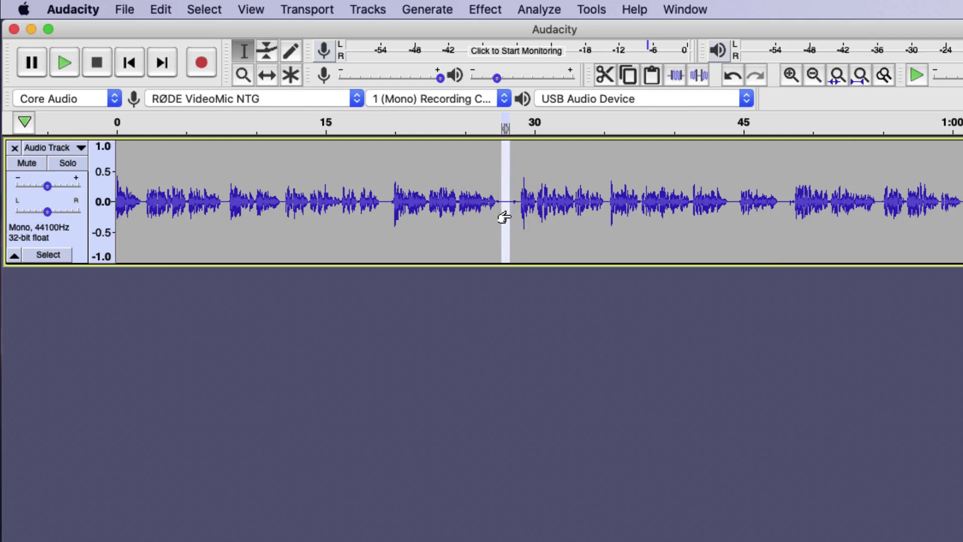
{"action": "key", "text": "Delete"}
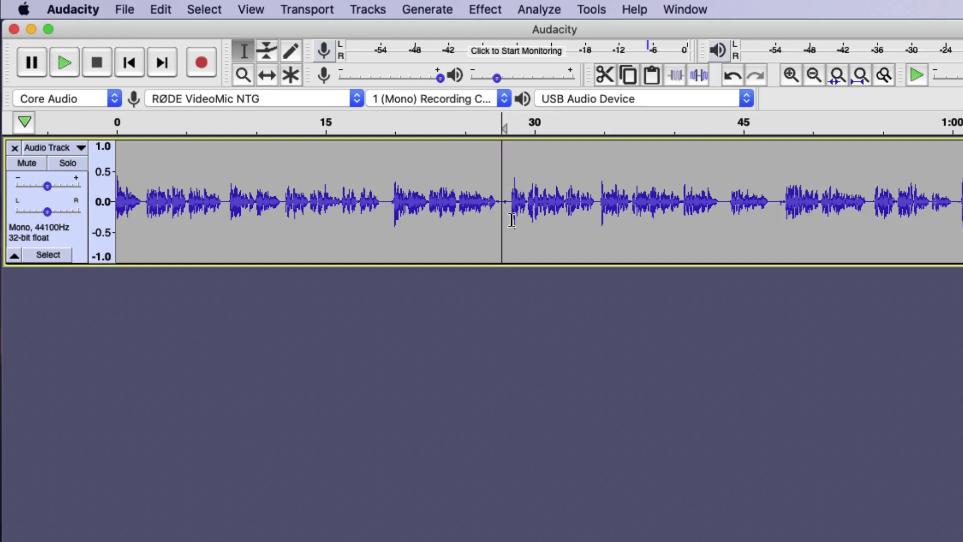
- Apply Normalize at -1.0 dB peak to the entire voice track, then deselect
{"action": "double_click", "coordinate": [515, 211]}
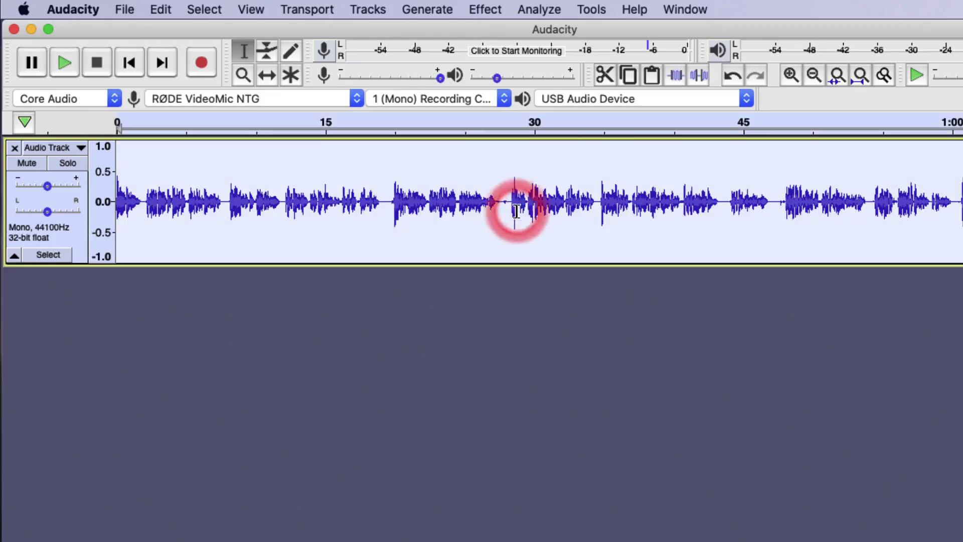
{"action": "left_click", "coordinate": [483, 11]}
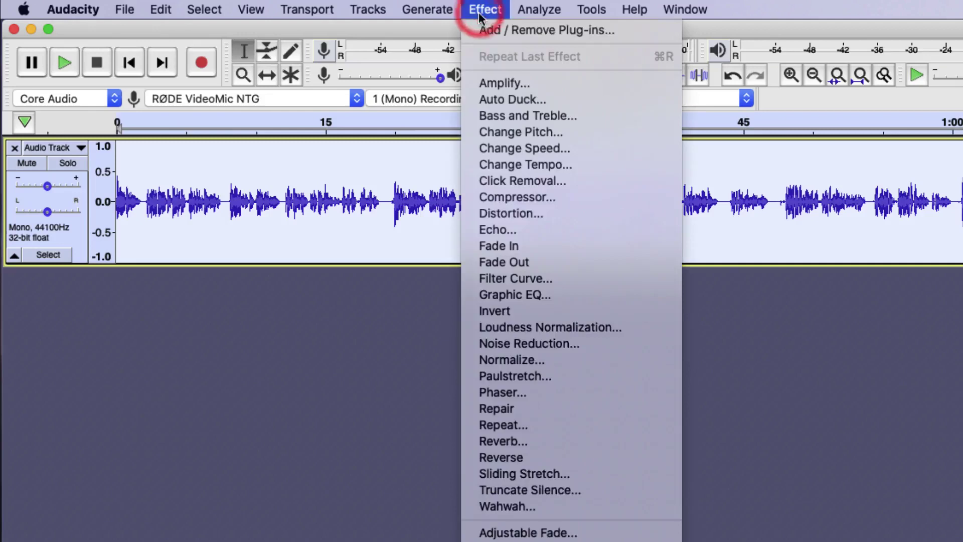
{"action": "left_click", "coordinate": [549, 360]}
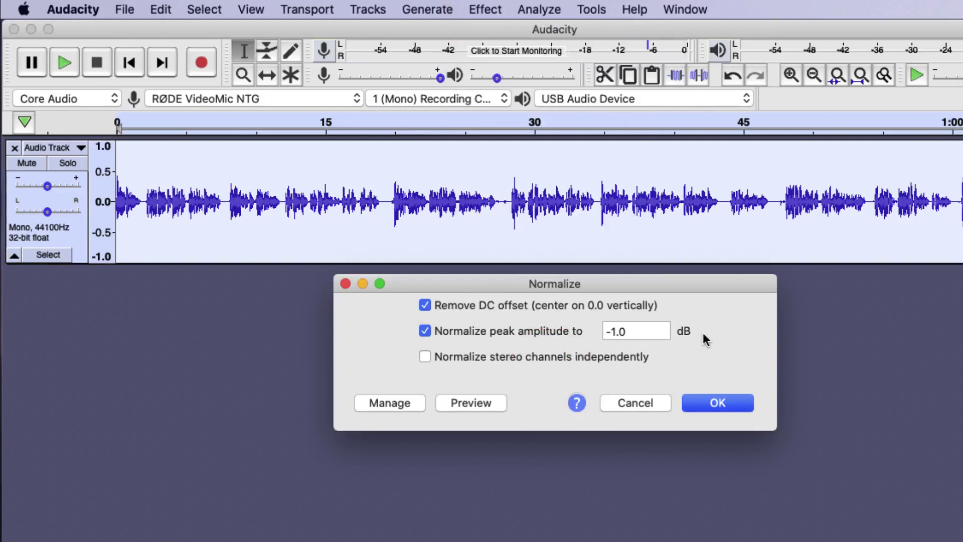
{"action": "left_click", "coordinate": [714, 404]}
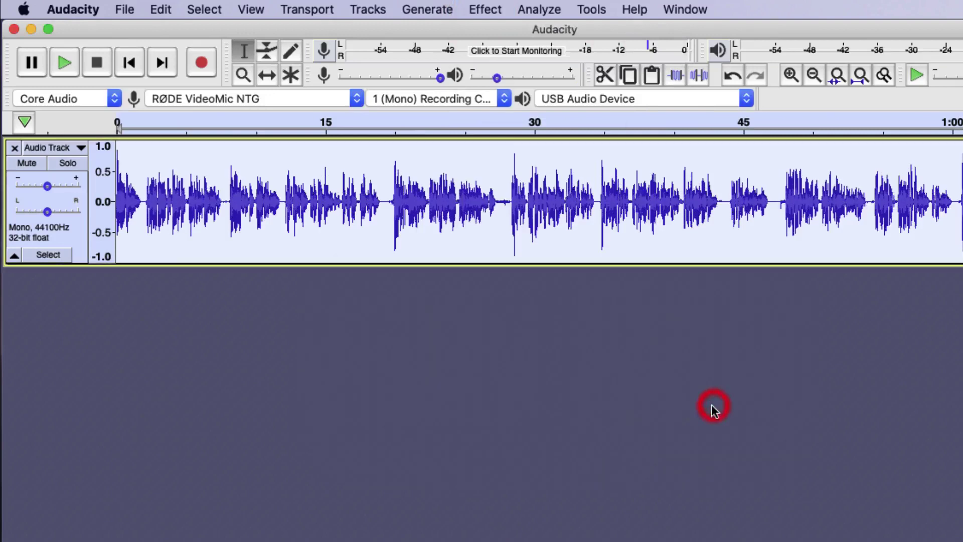
{"action": "left_click", "coordinate": [686, 232]}
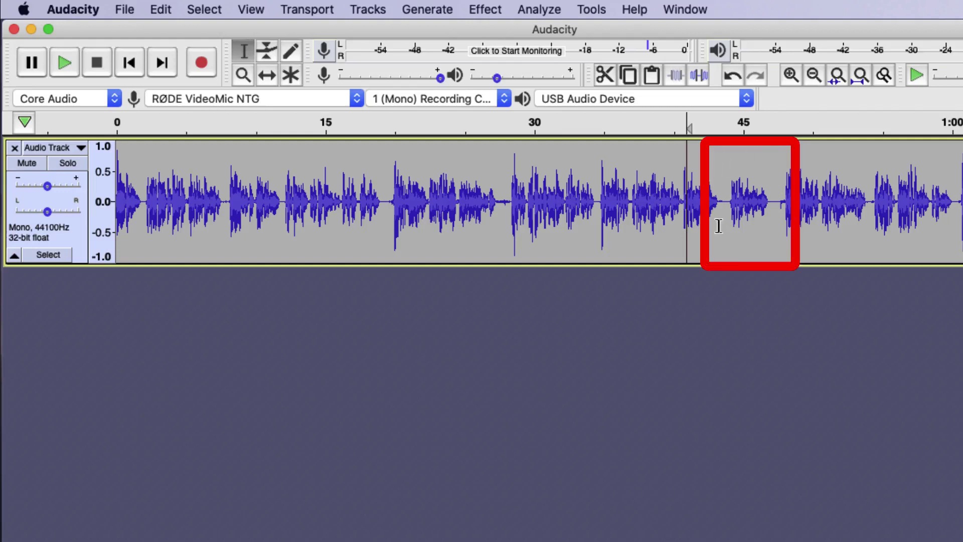
- Select the quiet phrase around 0:45 and switch to the Envelope Tool
{"action": "left_click_drag", "start_coordinate": [718, 226], "coordinate": [779, 231]}
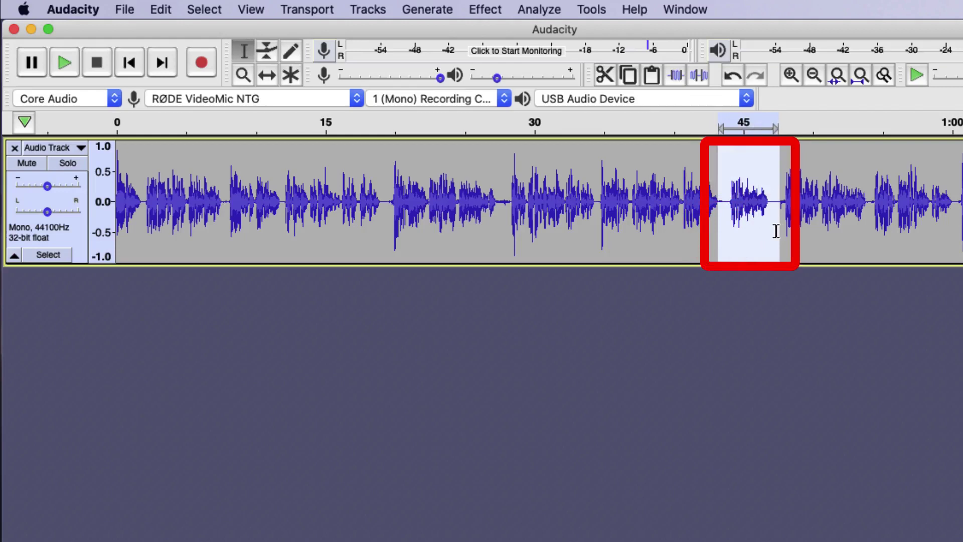
{"action": "left_click", "coordinate": [266, 50]}
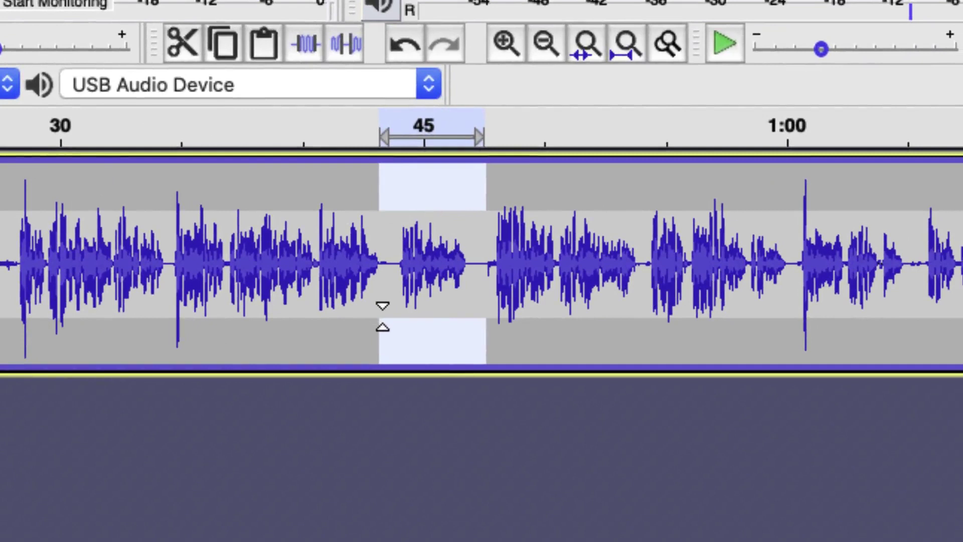
- Add envelope points at the 0:45 phrase's edges and drag them to boost its volume
{"action": "left_click", "coordinate": [384, 316]}
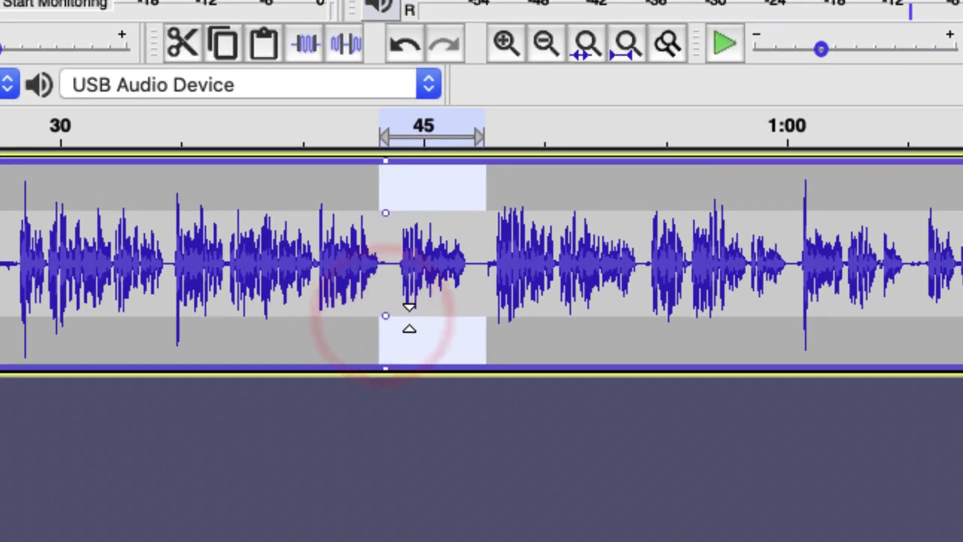
{"action": "left_click_drag", "start_coordinate": [410, 317], "coordinate": [409, 329]}
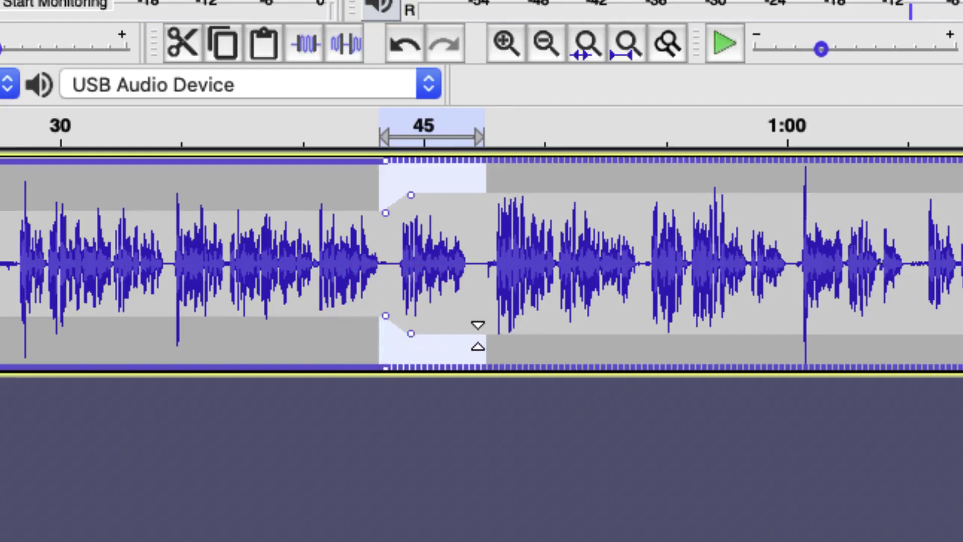
{"action": "left_click", "coordinate": [472, 333]}
{"action": "left_click_drag", "start_coordinate": [486, 327], "coordinate": [488, 316]}
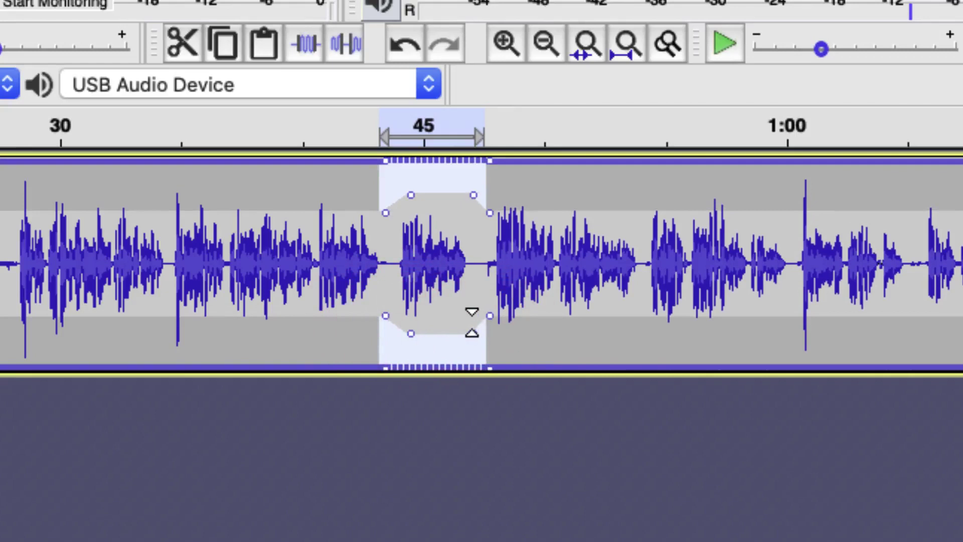
{"action": "left_click_drag", "start_coordinate": [433, 331], "coordinate": [401, 338]}
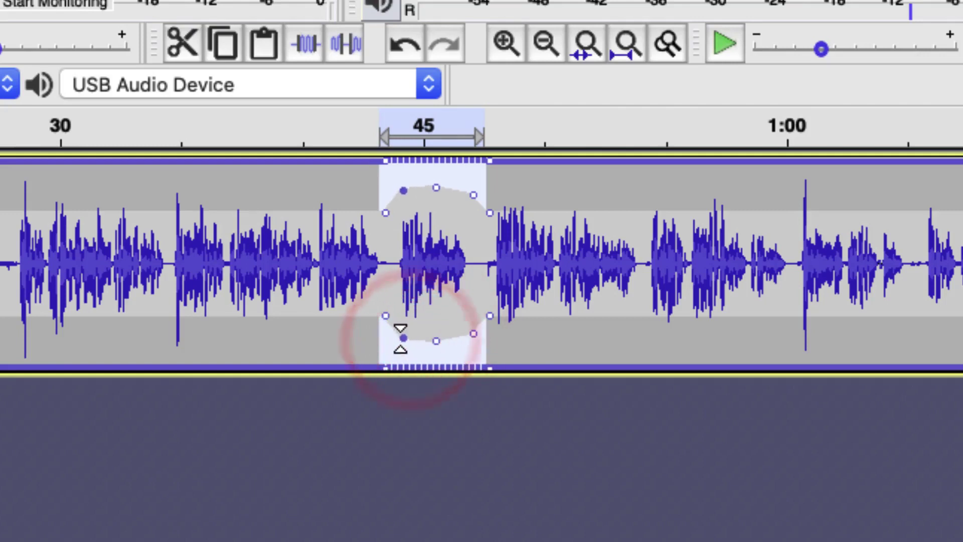
{"action": "left_click_drag", "start_coordinate": [474, 334], "coordinate": [476, 337]}
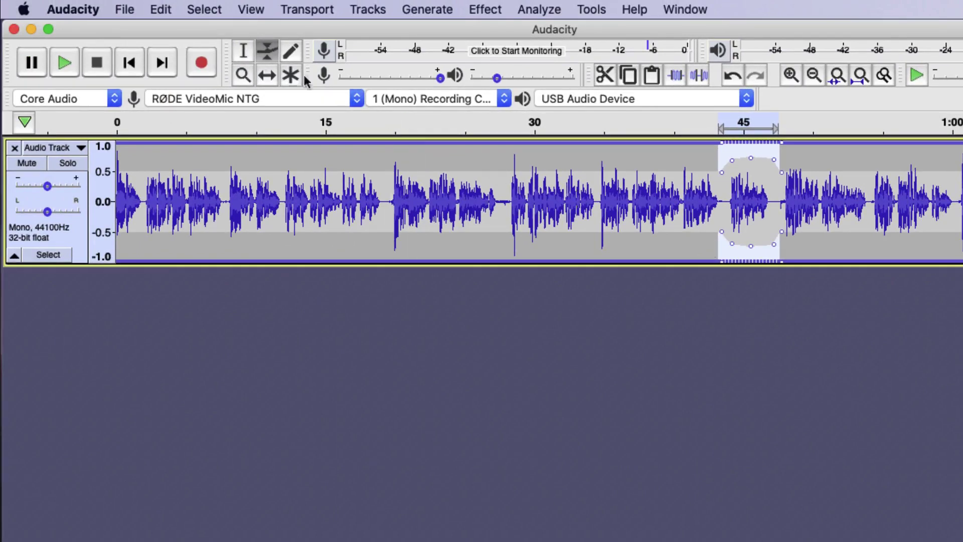
{"action": "left_click", "coordinate": [241, 51]}
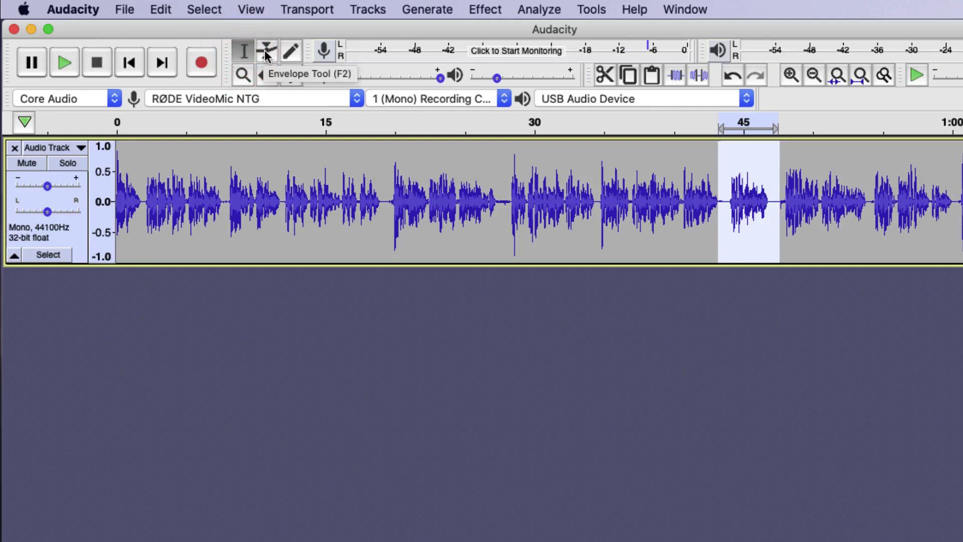
- Clear the selection near 45 s and place the play position at 15 s in the voice track
{"action": "left_click", "coordinate": [325, 201]}
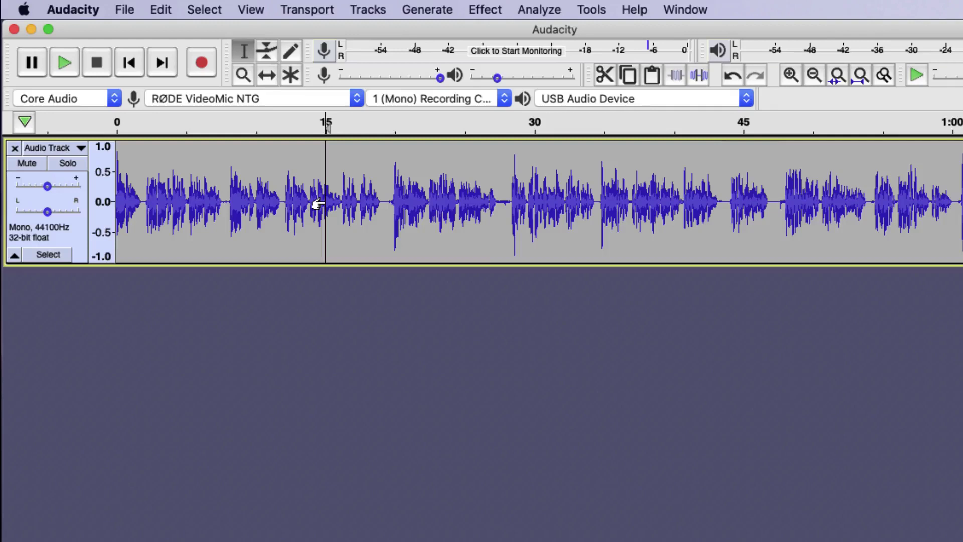
{"action": "left_click", "coordinate": [124, 9]}
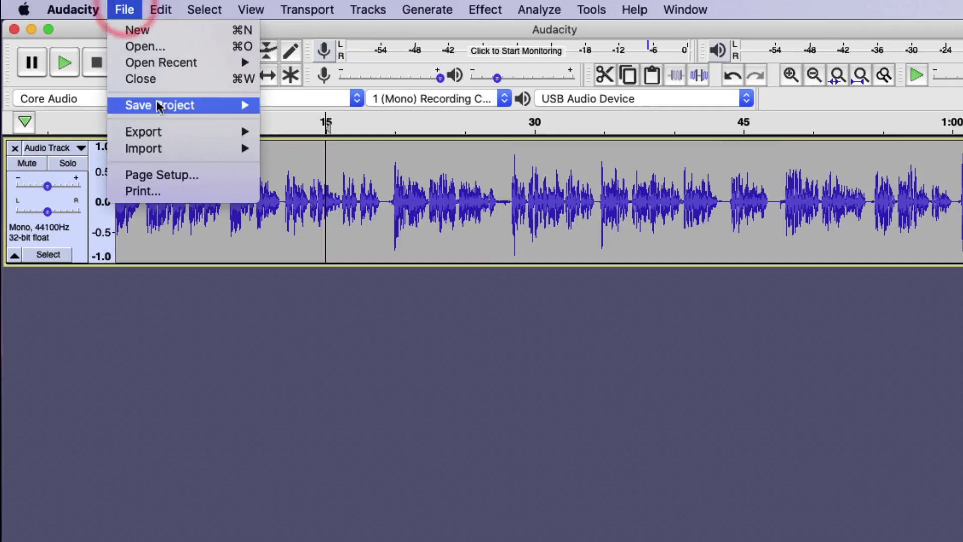
- Save the project as 'recording 1' in iCloud Documents, turning off the save warning
{"action": "mouse_move", "coordinate": [158, 106]}
{"action": "left_click", "coordinate": [337, 125]}
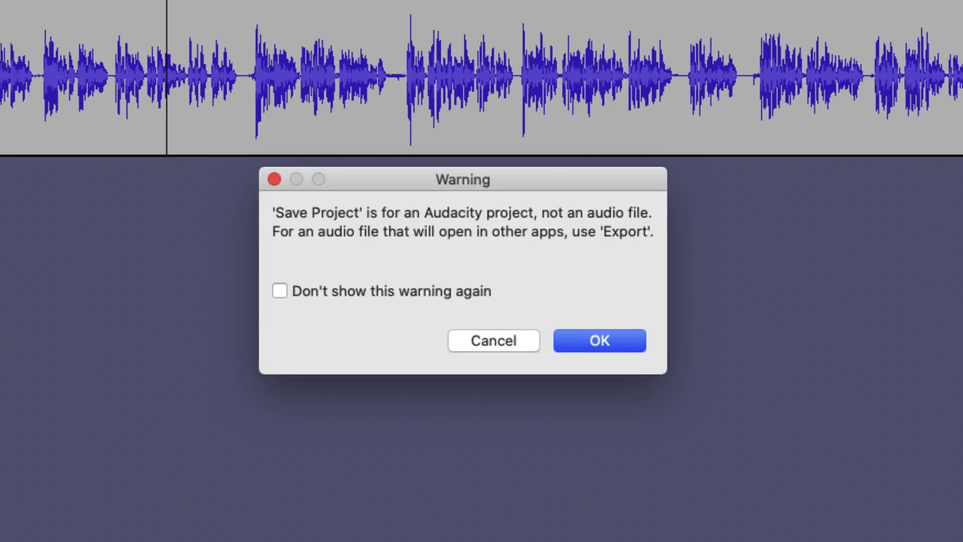
{"action": "left_click", "coordinate": [354, 284]}
{"action": "left_click", "coordinate": [584, 343]}
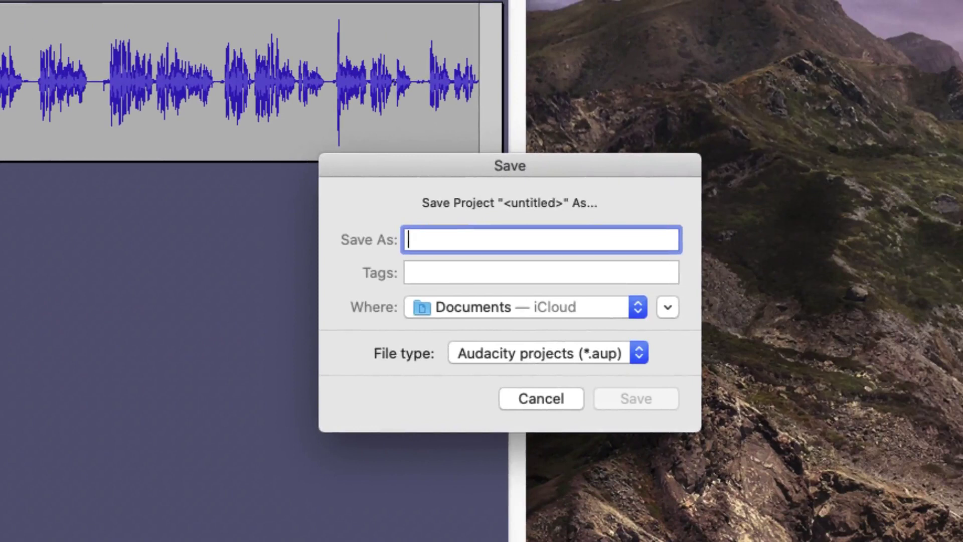
{"action": "type", "text": "re"}
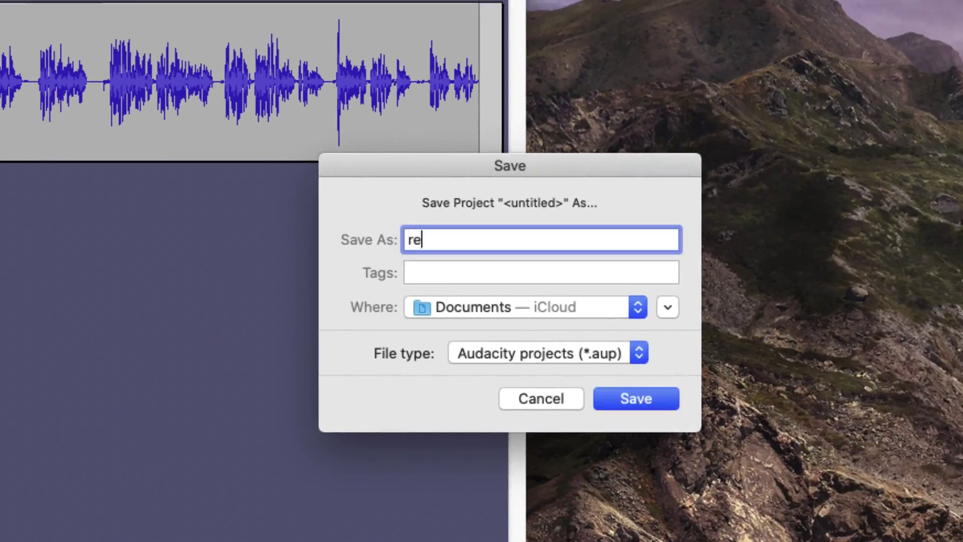
{"action": "type", "text": "cording 1"}
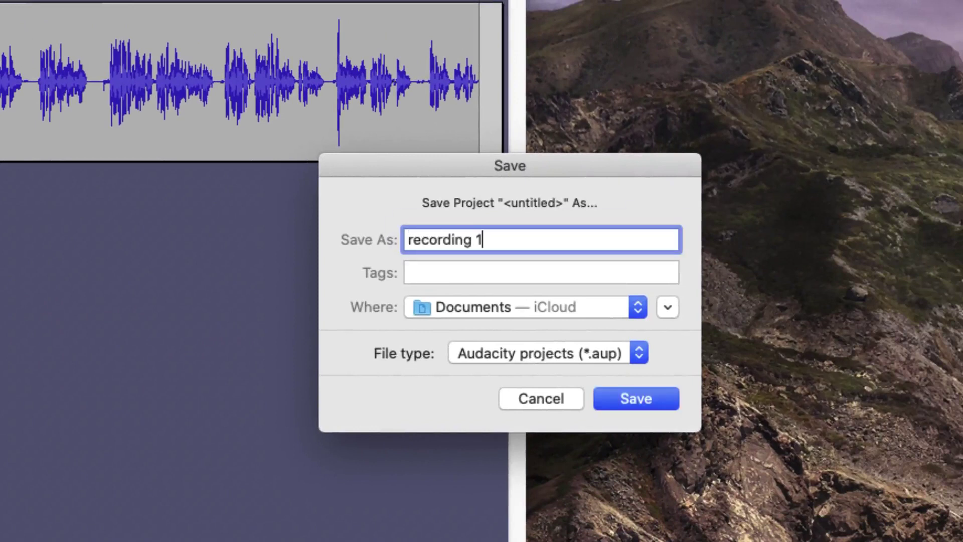
{"action": "left_click", "coordinate": [616, 396]}
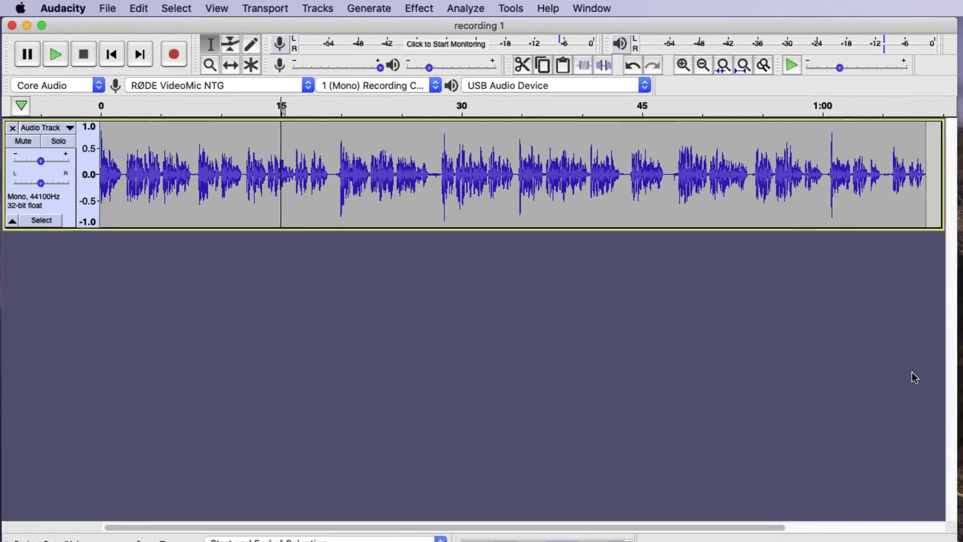
- Set up MP3 export as 'recording 1.mp3', keeping Standard 170-210 kbps quality and Fast variable speed
{"action": "left_click", "coordinate": [105, 12]}
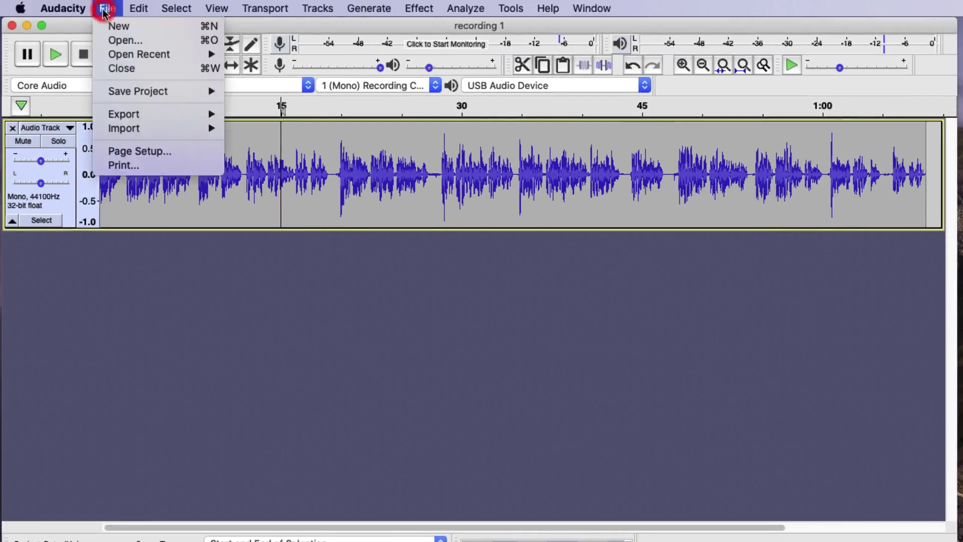
{"action": "mouse_move", "coordinate": [129, 114]}
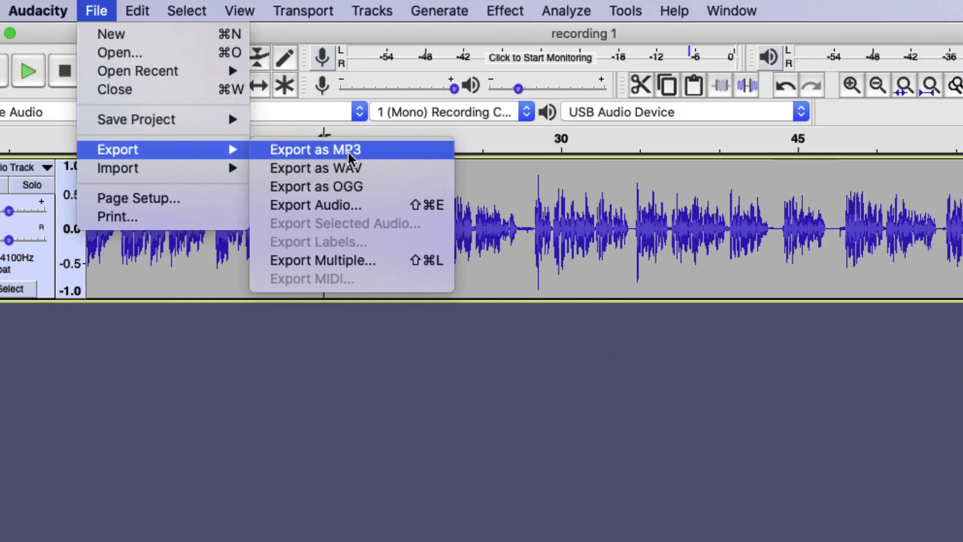
{"action": "left_click", "coordinate": [348, 150]}
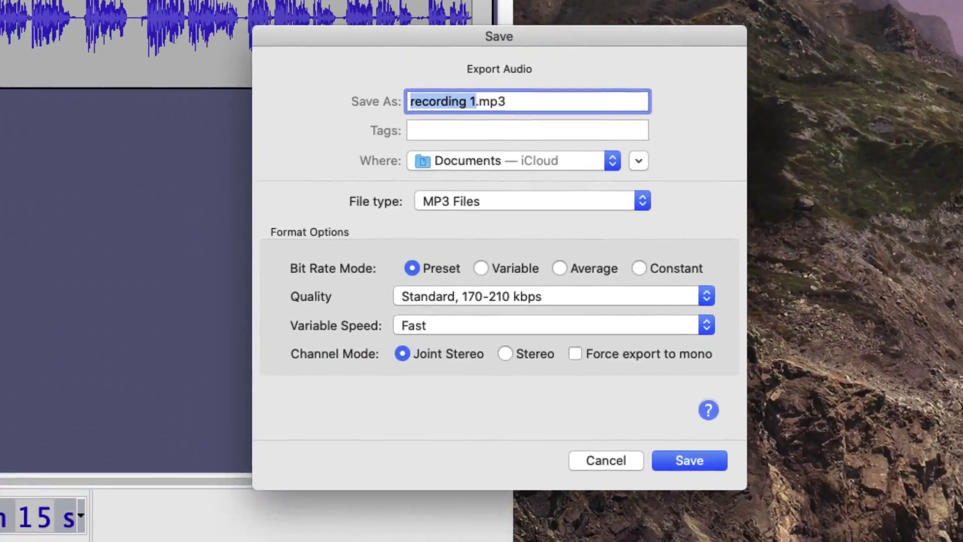
{"action": "key", "text": "super+a"}
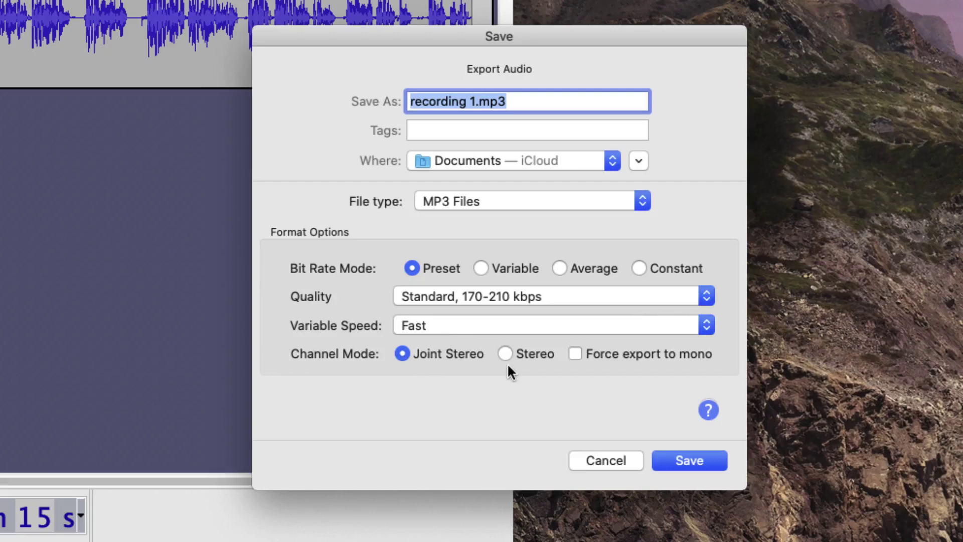
{"action": "left_click", "coordinate": [507, 296]}
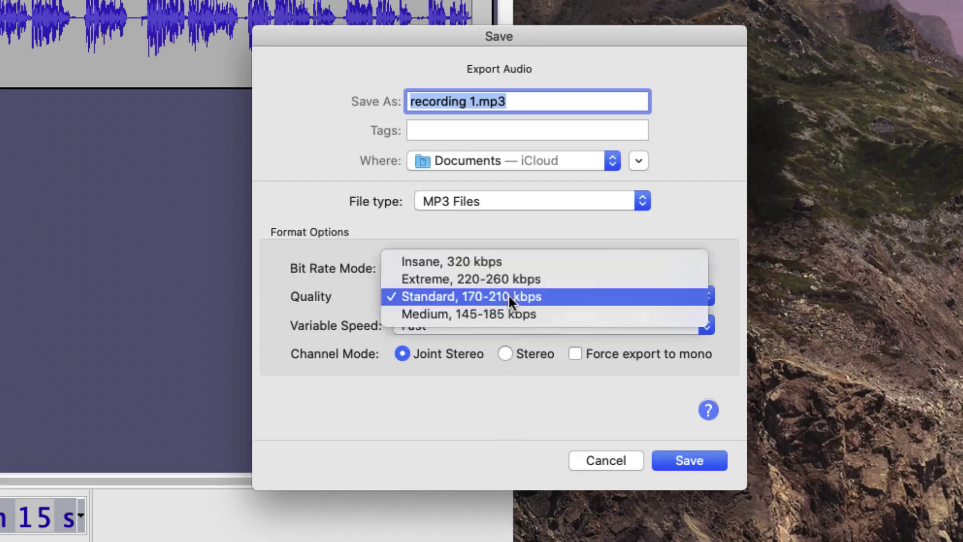
{"action": "left_click", "coordinate": [486, 360]}
{"action": "left_click", "coordinate": [483, 325]}
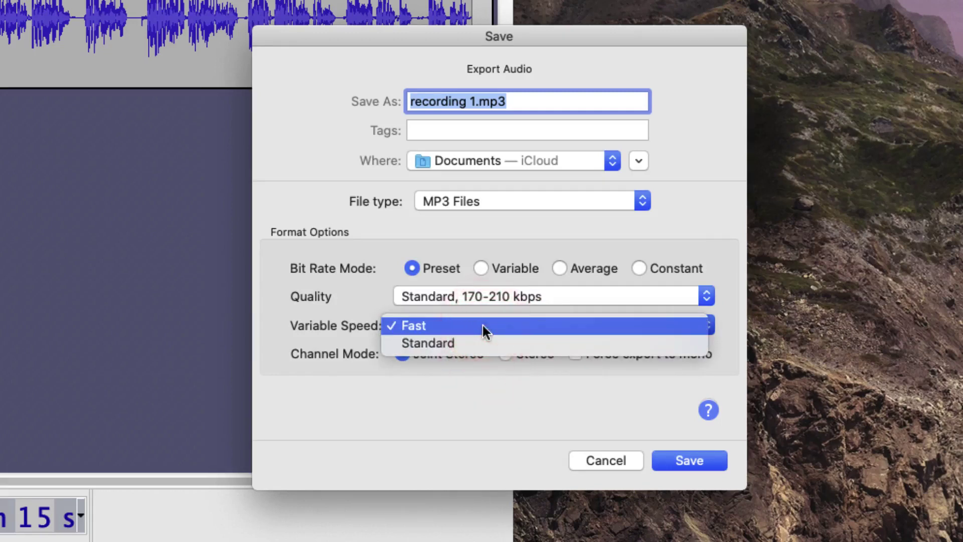
{"action": "left_click", "coordinate": [478, 366]}
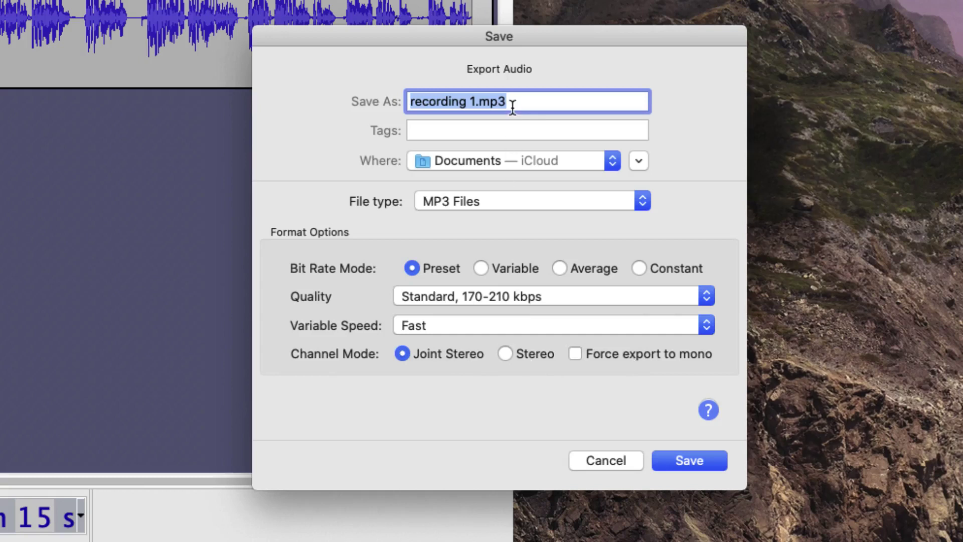
- Export the MP3, tagging it with the artist's name and track title 'Recording 1'
{"action": "left_click", "coordinate": [694, 461]}
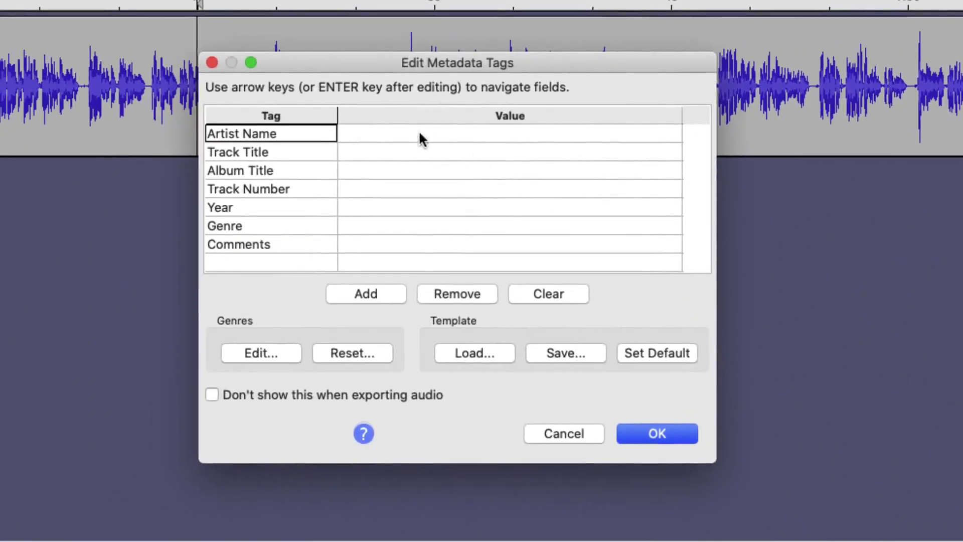
{"action": "left_click", "coordinate": [418, 133]}
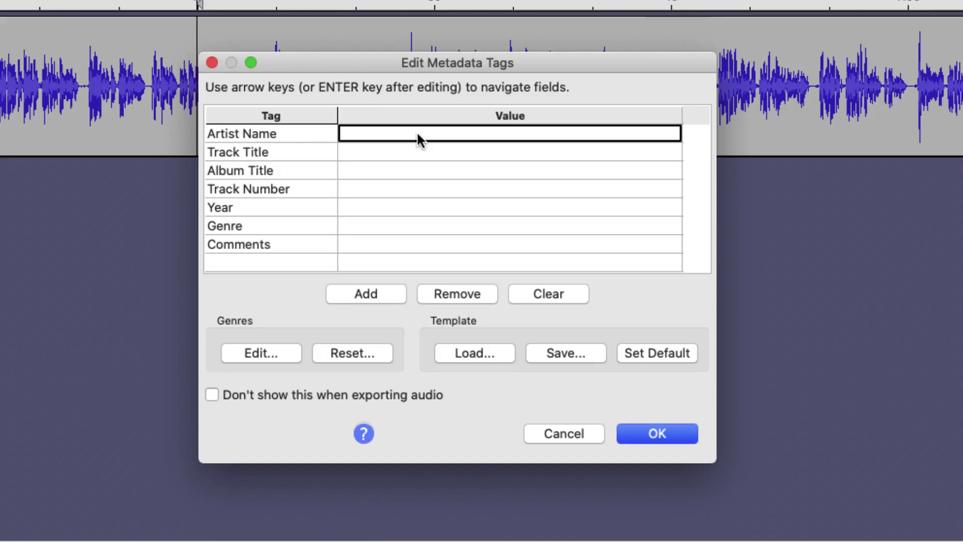
{"action": "left_click", "coordinate": [418, 135]}
{"action": "type", "text": "James Clark"}
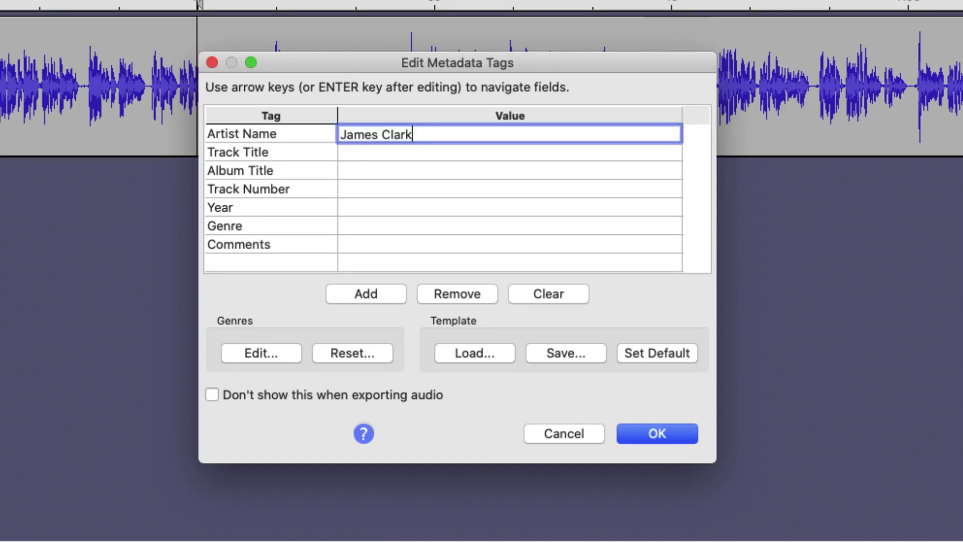
{"action": "left_click", "coordinate": [410, 152]}
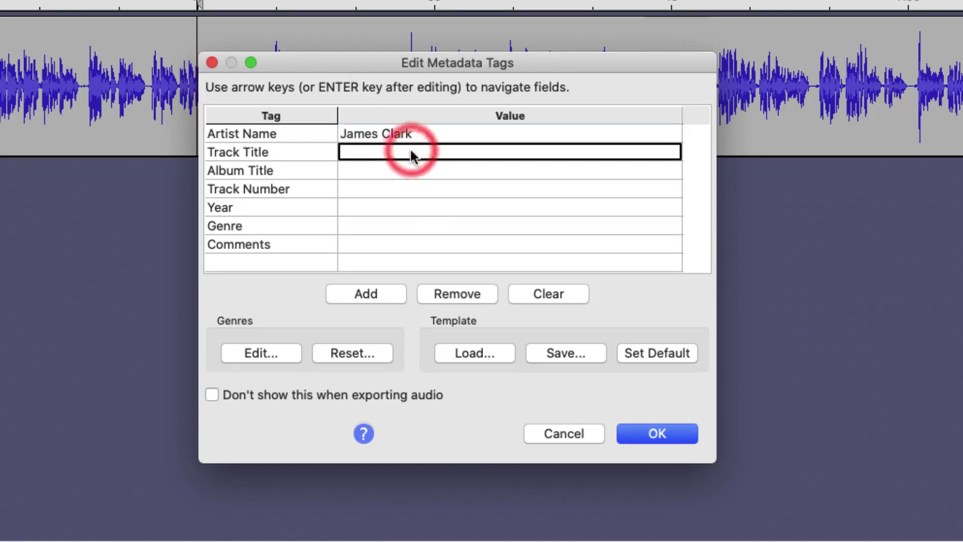
{"action": "type", "text": "Recording "}
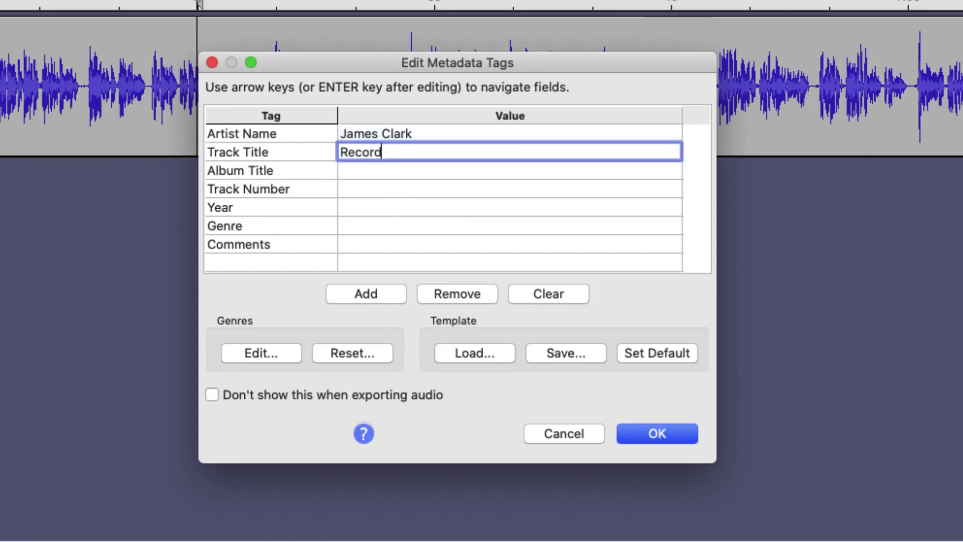
{"action": "type", "text": "1"}
{"action": "left_click", "coordinate": [663, 432]}
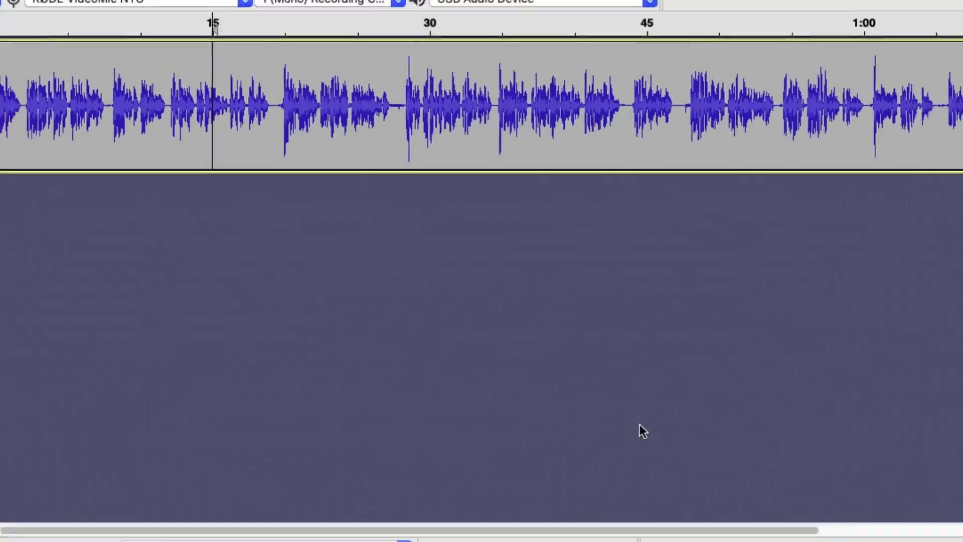